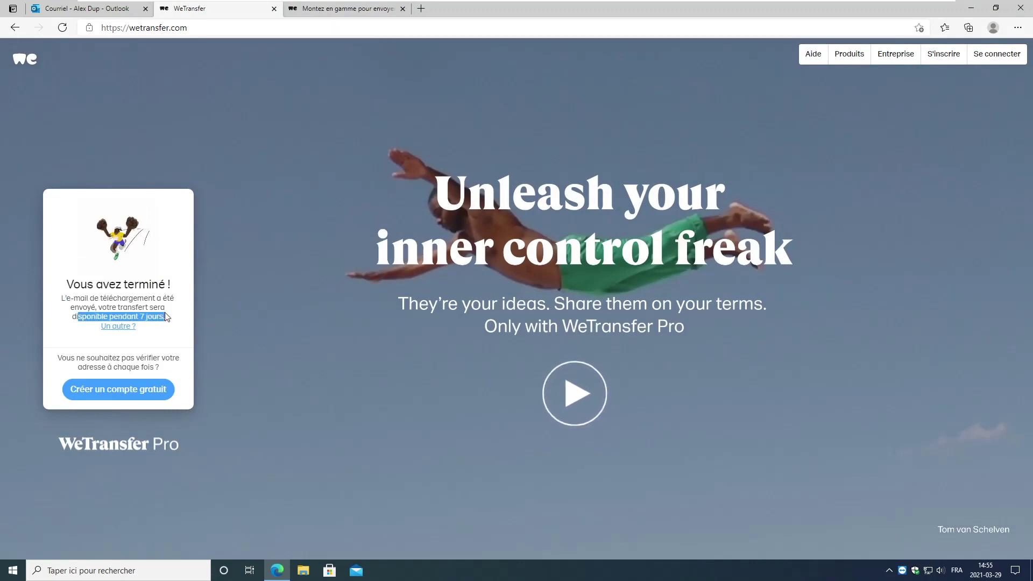
Read the transfer completion message, covering the download e-mail and how long the transfer stays available.
click(121, 317)
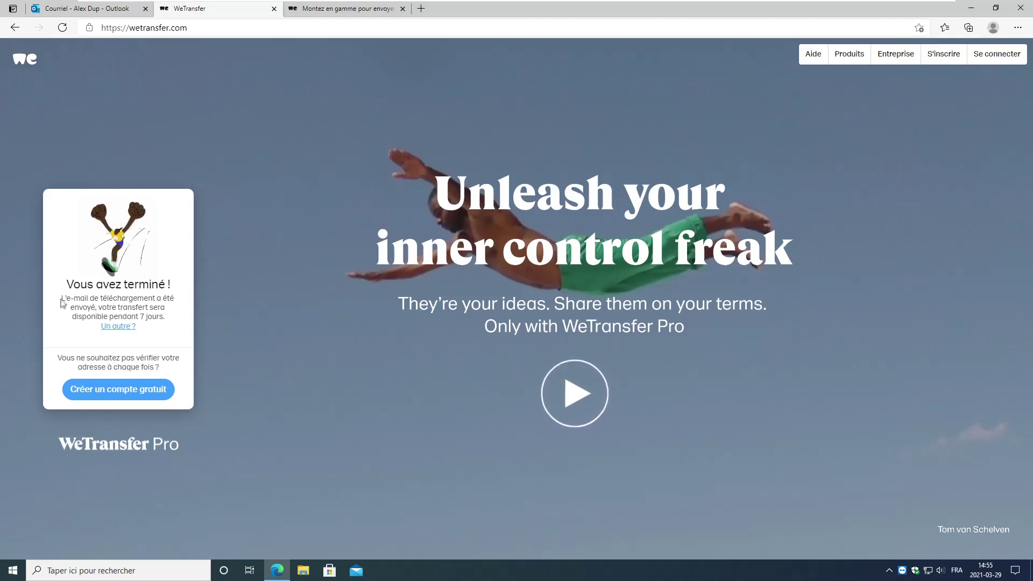
drag(130, 307, 165, 318)
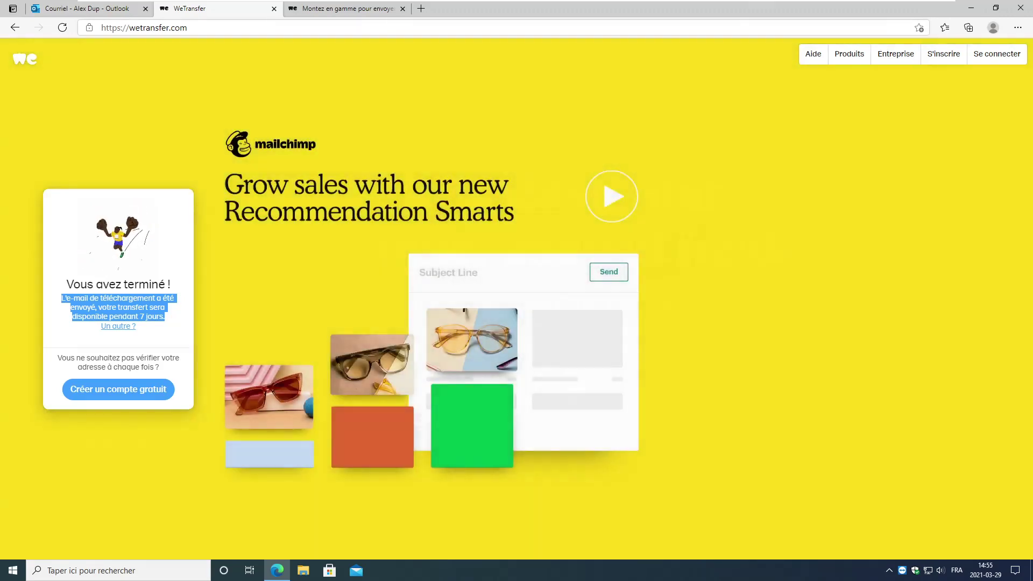
click(113, 322)
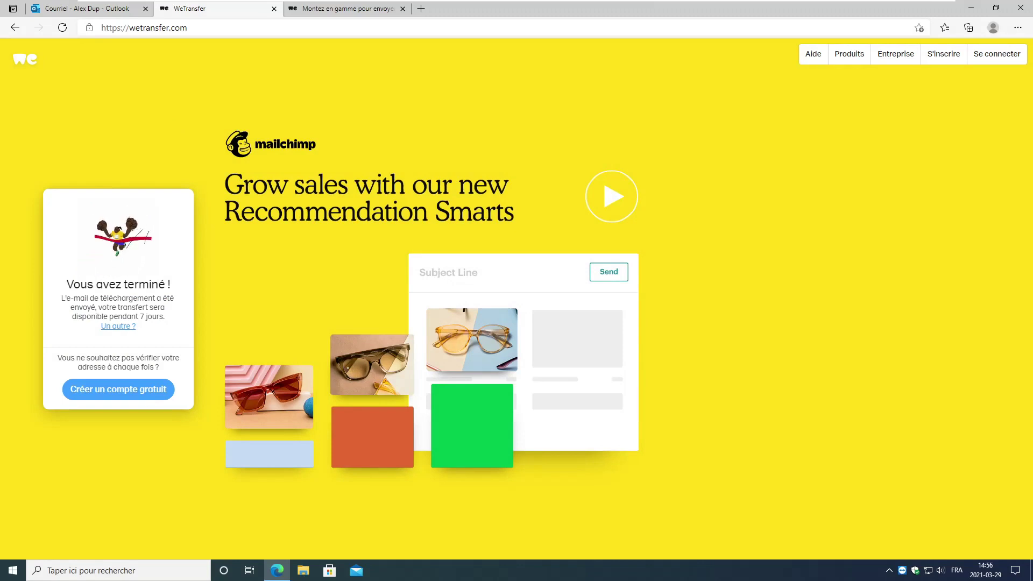
Close both WeTransfer pages and view the sent-files confirmation e-mail in Outlook.
click(274, 9)
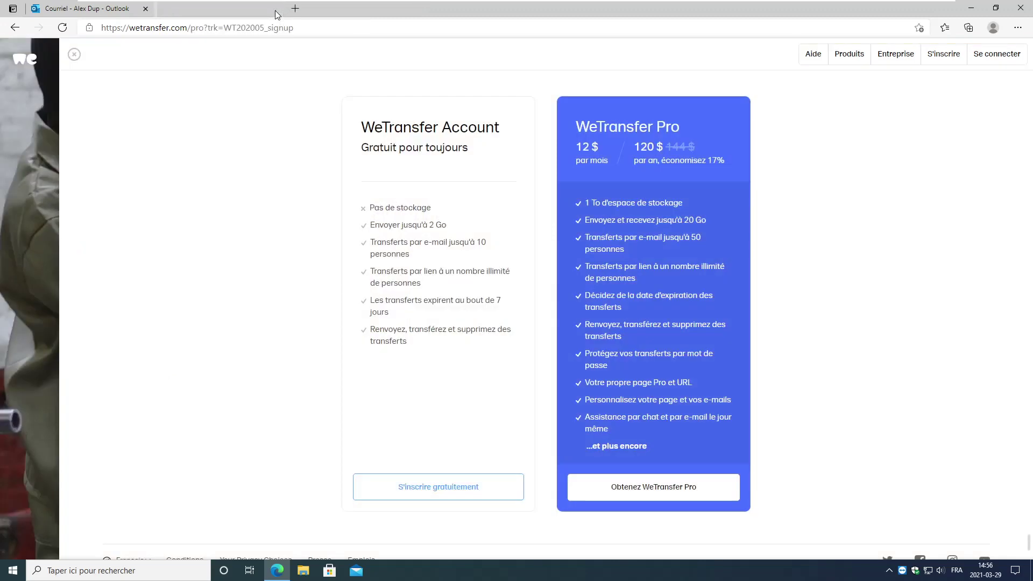
click(274, 9)
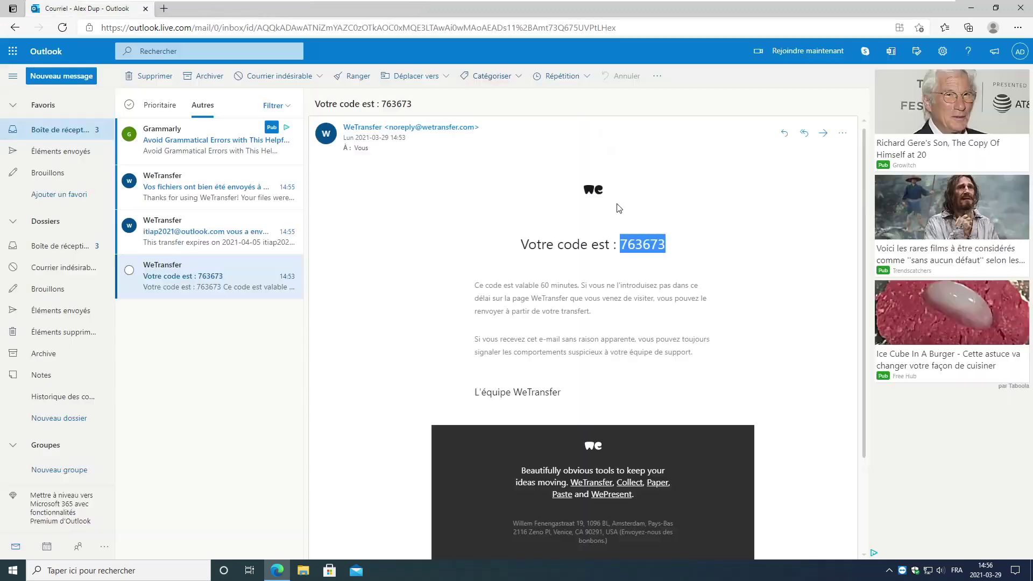
click(68, 134)
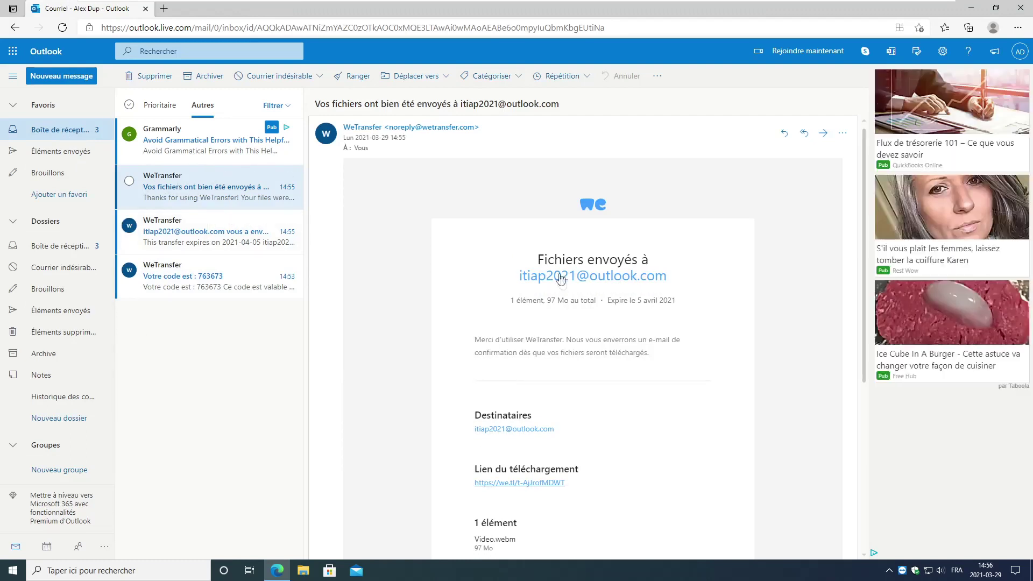
scroll(501, 328, down, 2)
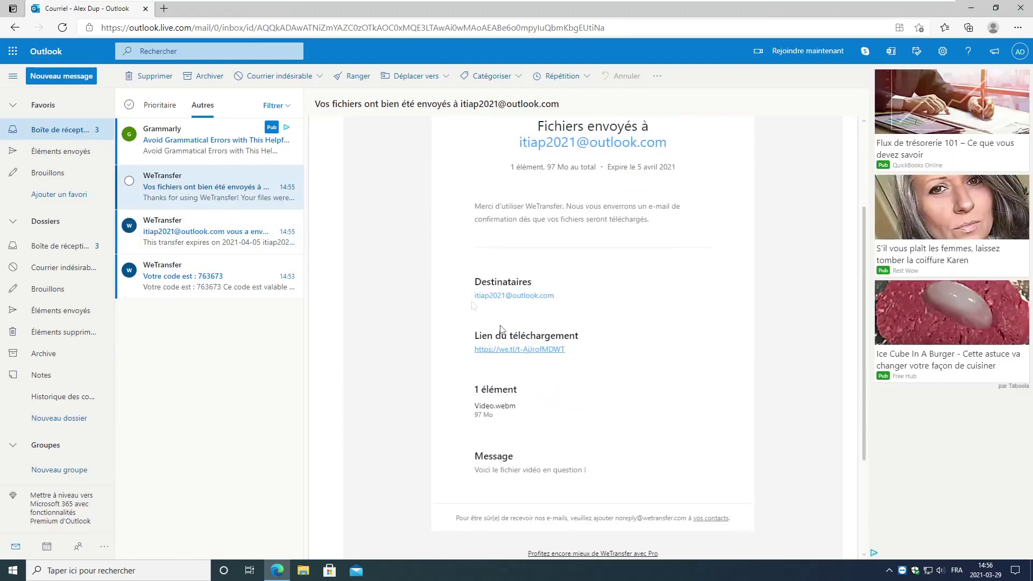
Open the e-mail announcing the received files and review its sender line, expiry date, message and download link.
click(175, 239)
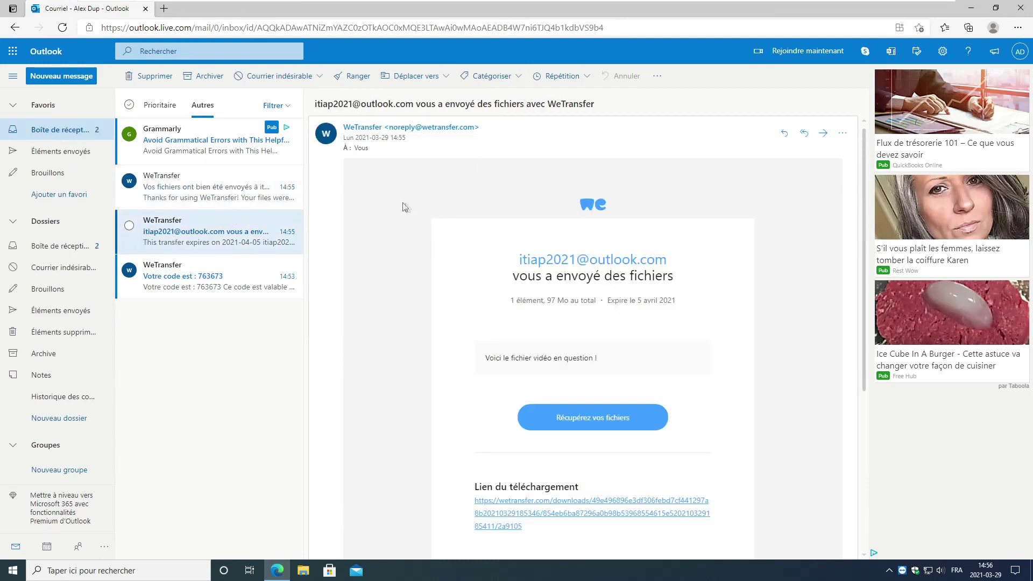
drag(513, 275, 667, 276)
drag(510, 300, 671, 300)
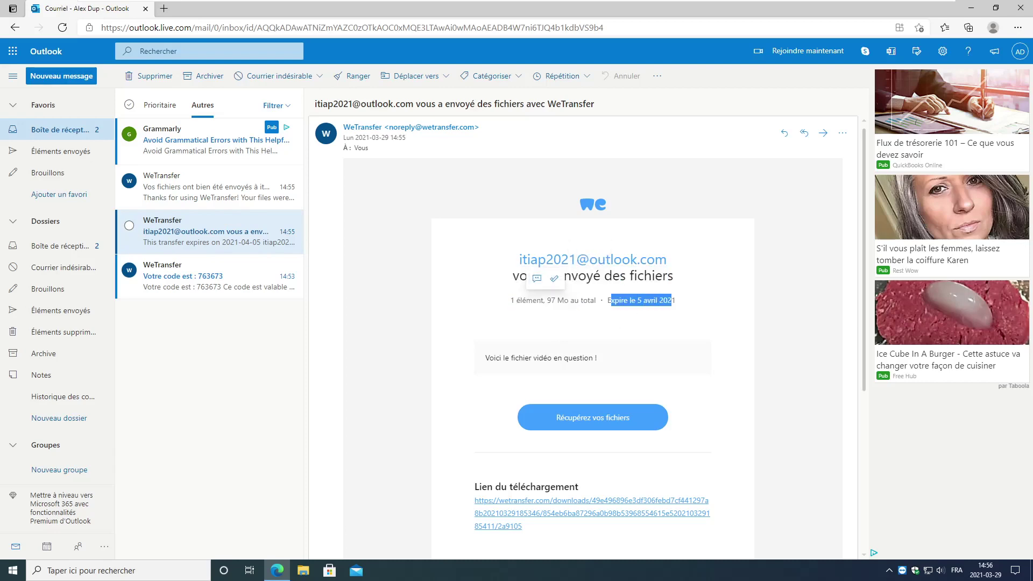
click(730, 292)
scroll(736, 291, down, 1)
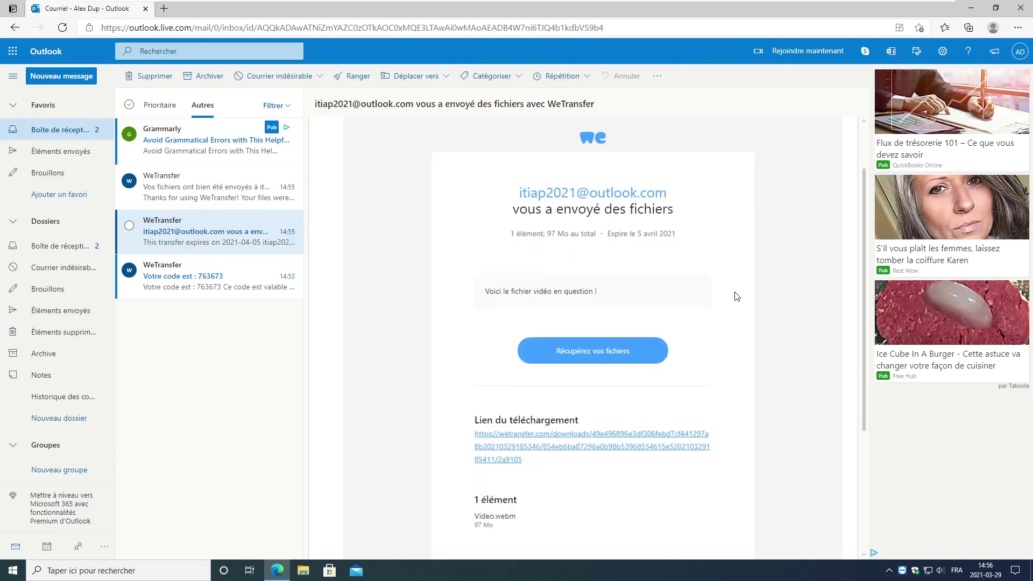
drag(486, 291, 602, 291)
click(641, 289)
scroll(643, 289, down, 1)
drag(506, 353, 475, 353)
Download Video.webm through the e-mail's download link and show the downloaded file in its folder.
click(526, 370)
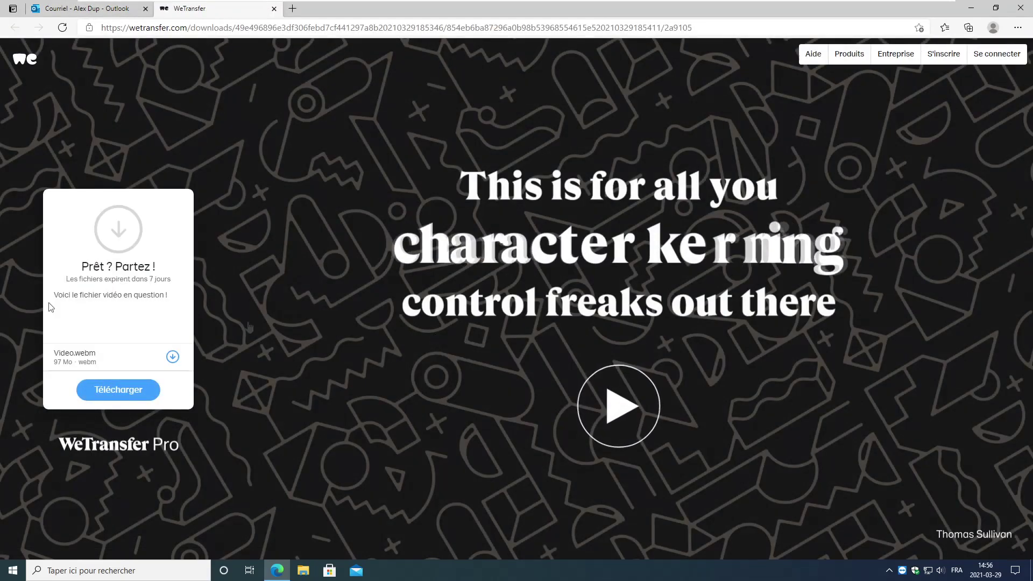
click(134, 391)
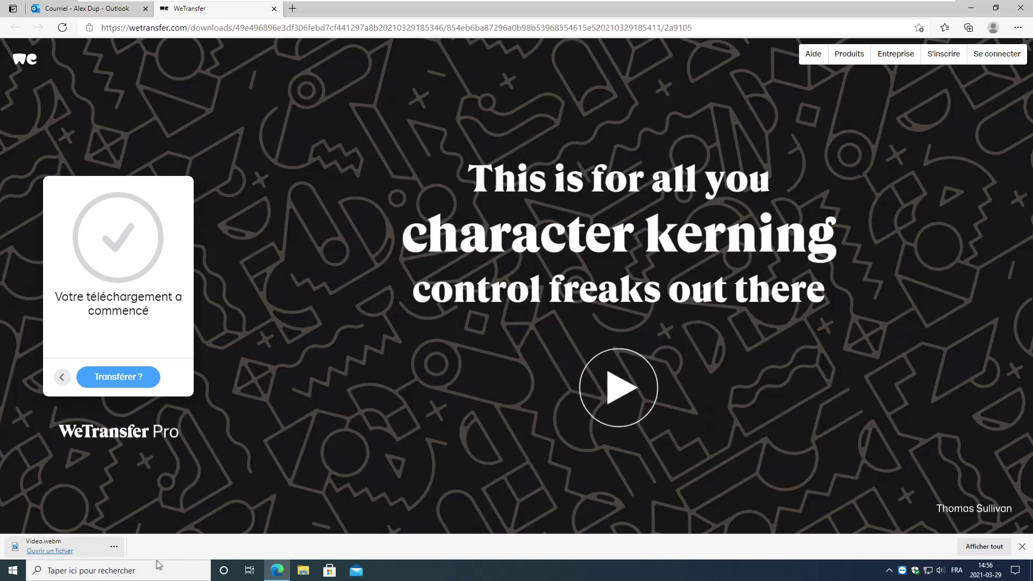
click(114, 547)
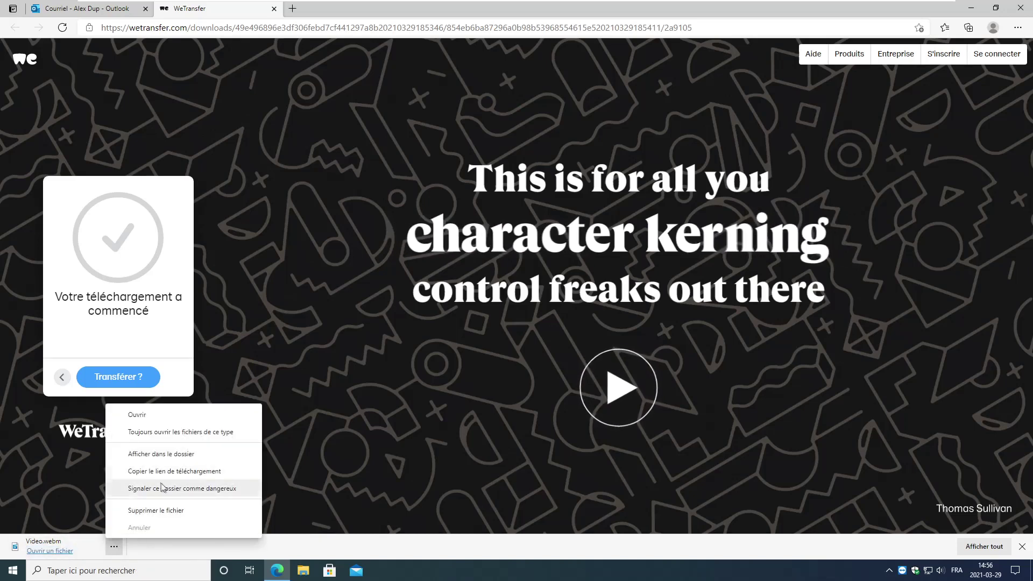
click(164, 455)
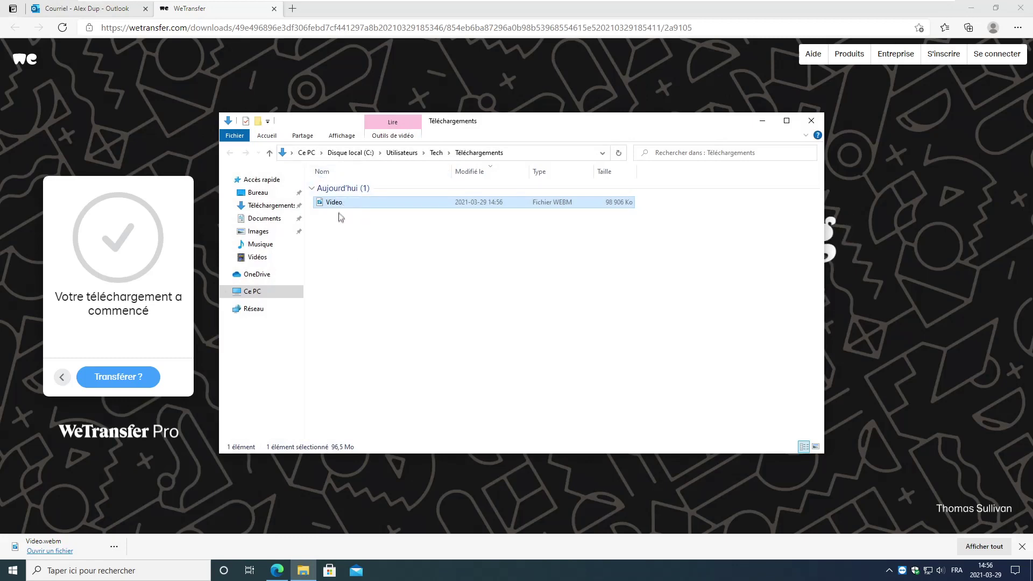
Play the downloaded Video file, and close the player and the downloads folder.
double_click(340, 204)
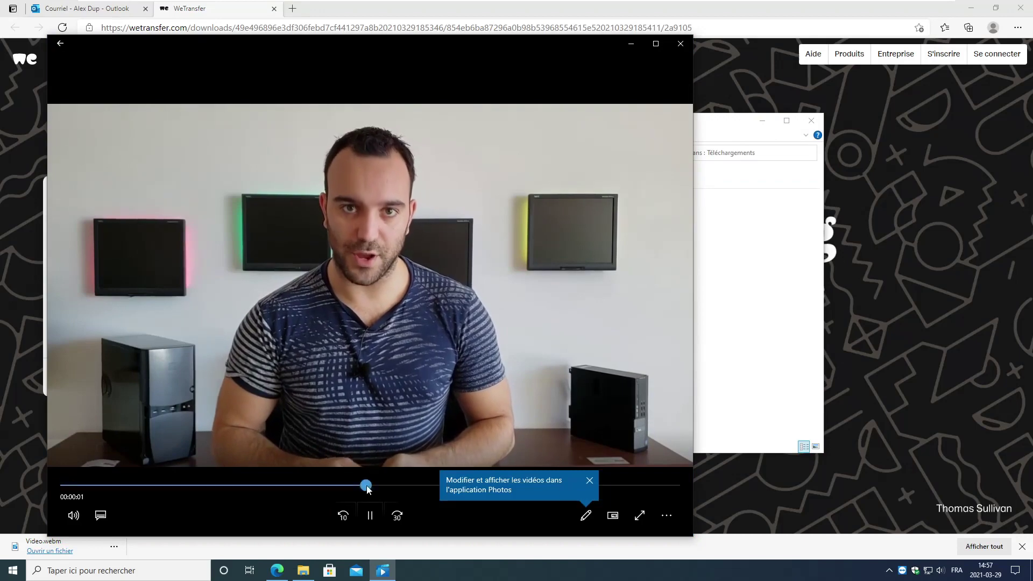
click(681, 43)
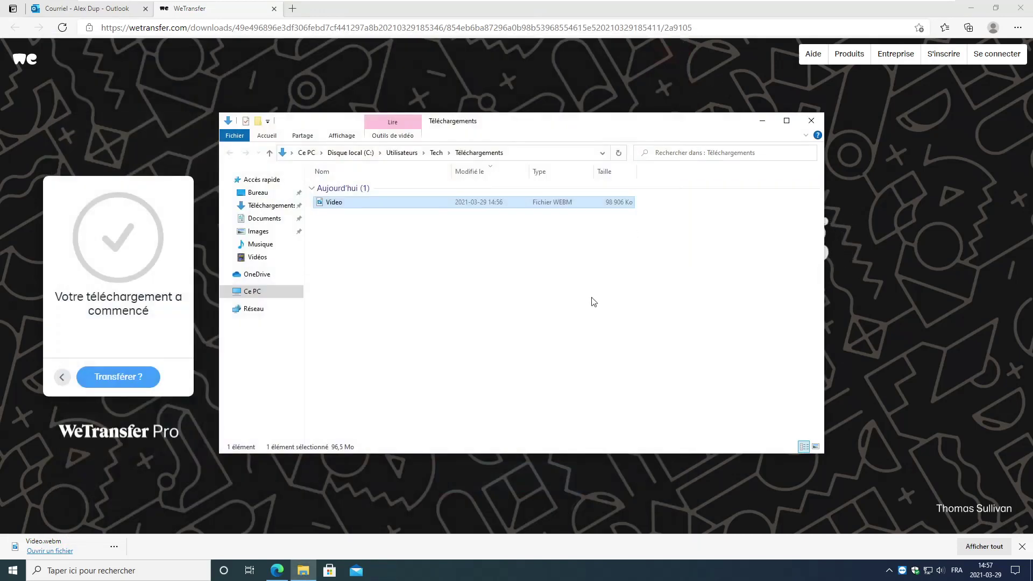
click(811, 123)
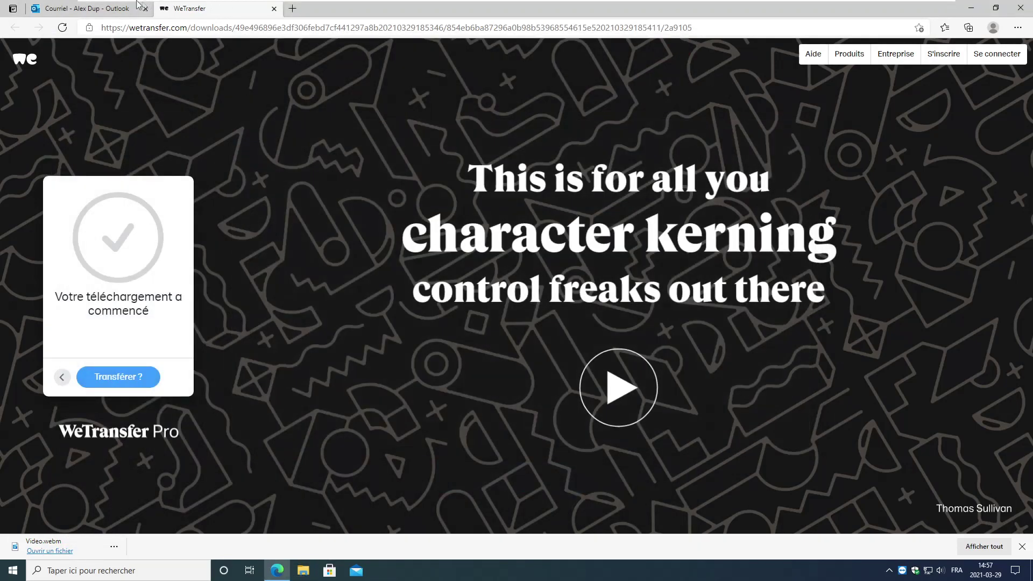
Go to wetransfer.com and open the registration form for the free WeTransfer account.
click(493, 21)
text(we)
key(Return)
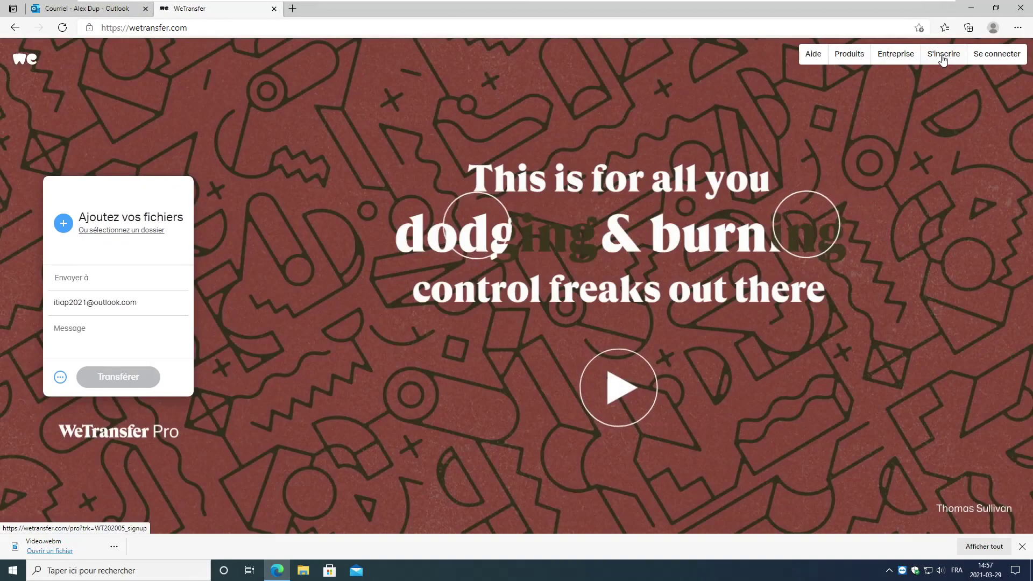
click(941, 59)
click(941, 59)
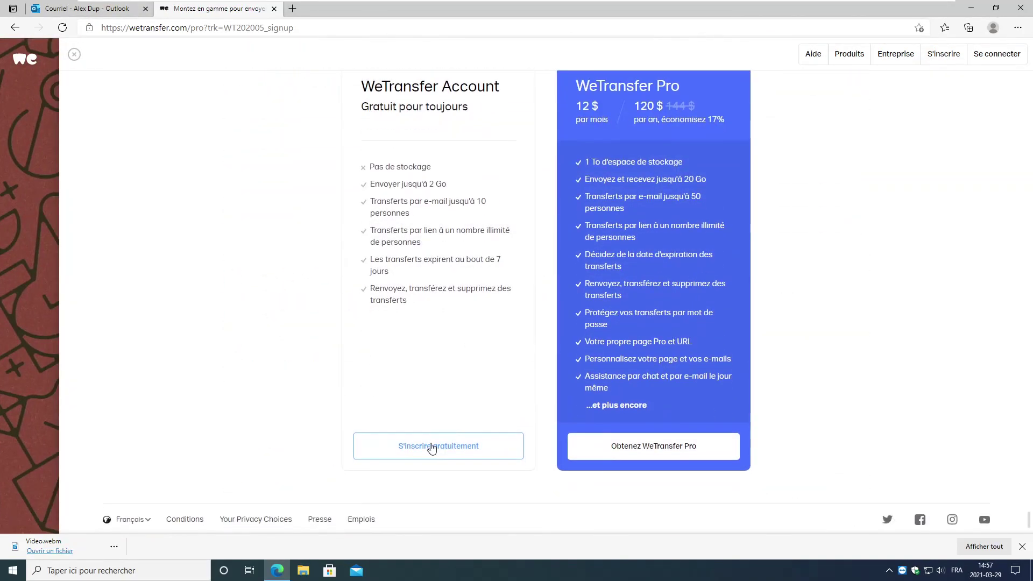
click(432, 448)
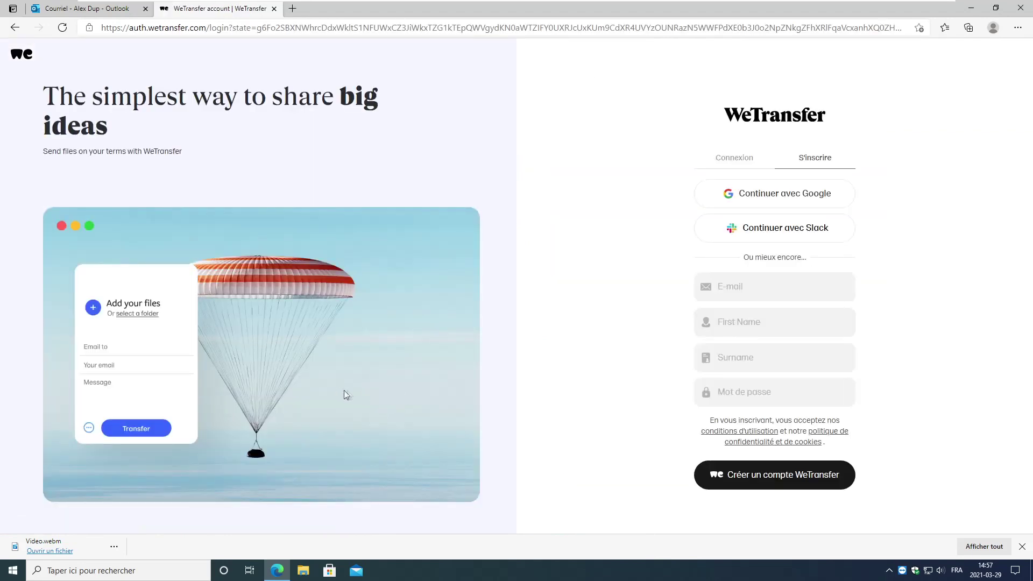
click(775, 286)
click(931, 277)
click(76, 9)
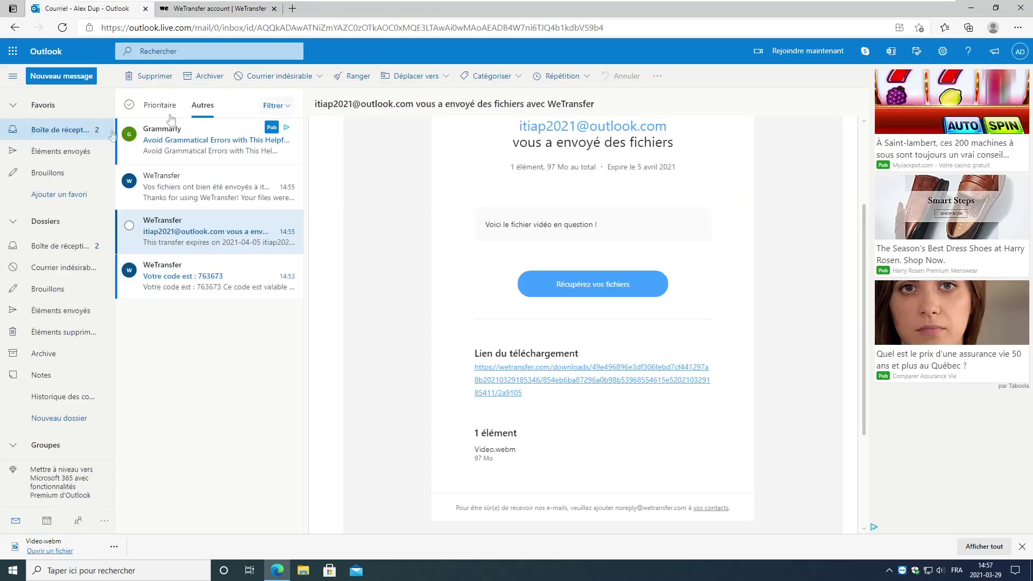
click(208, 9)
Return to wetransfer.com and set the transfer options to obtain a transfer link instead of sending by e-mail.
click(182, 28)
text(we)
key(Return)
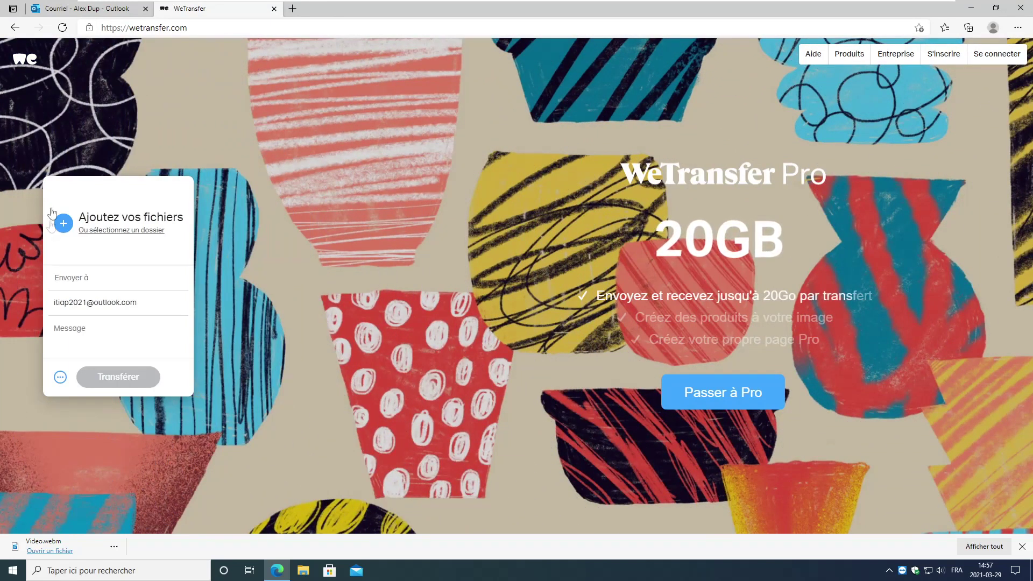
click(60, 377)
click(60, 377)
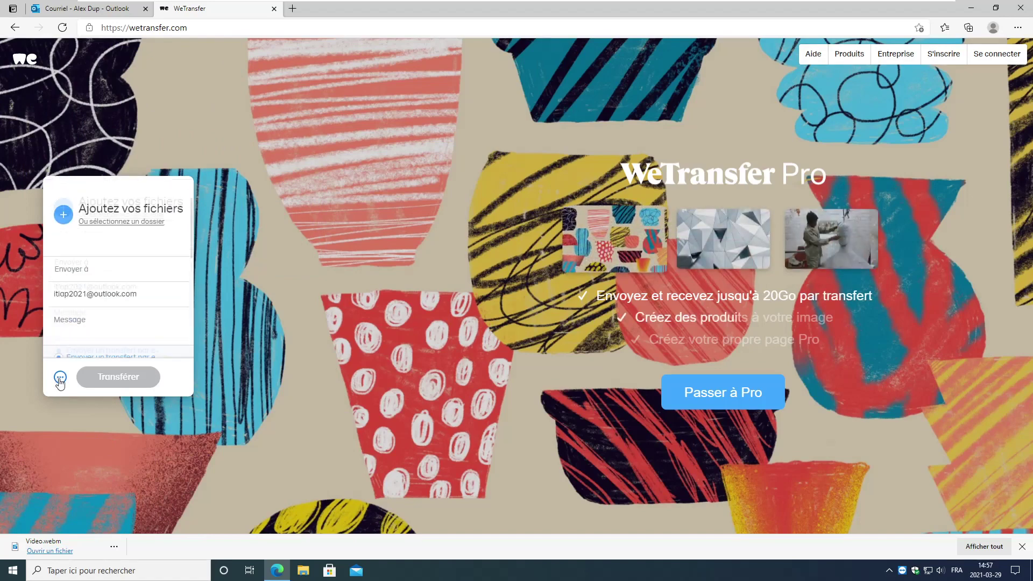
click(60, 377)
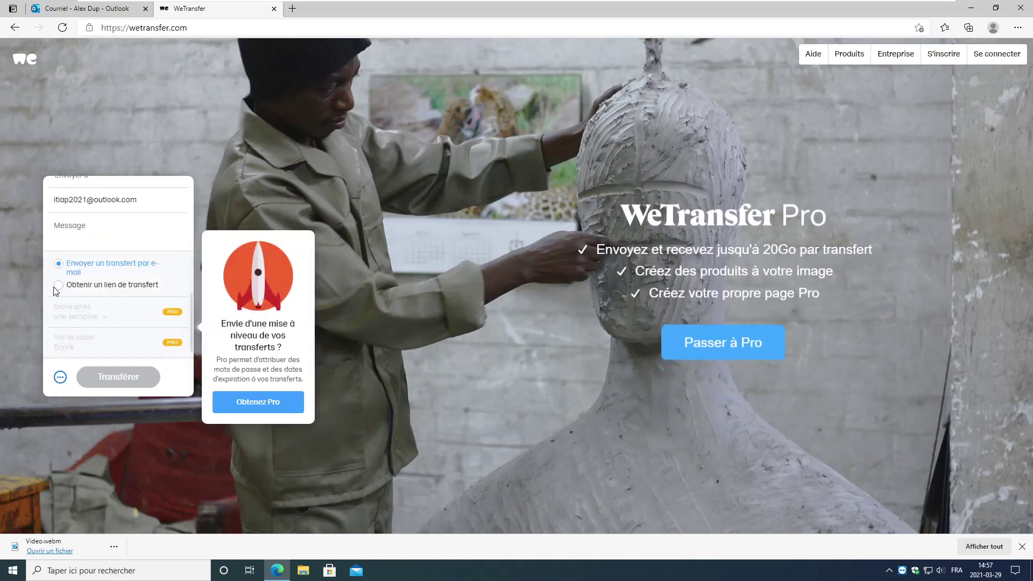
click(92, 290)
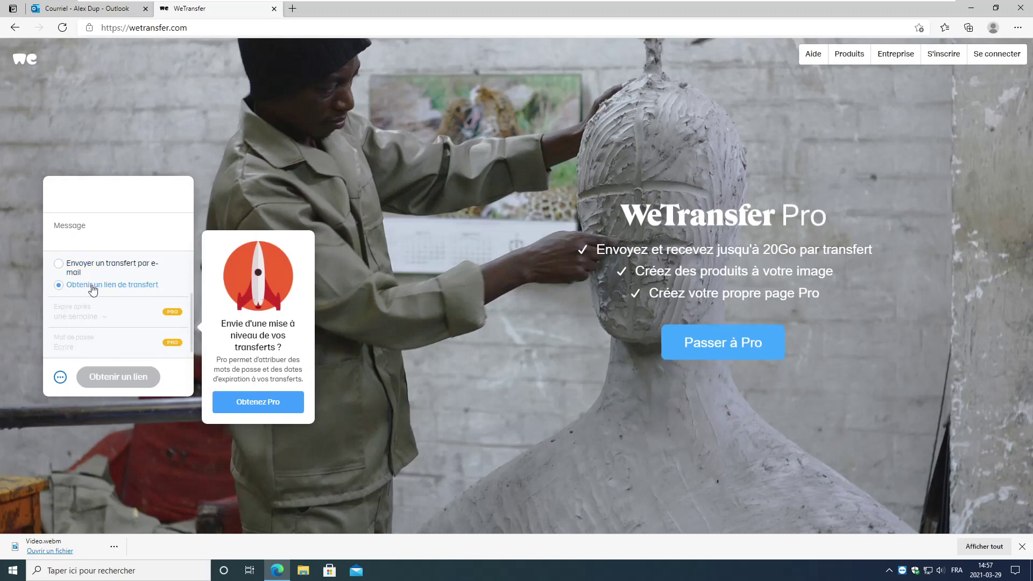
Add the Video file from the Bureau folder and start the upload to get a transfer link.
scroll(86, 266, up, 3)
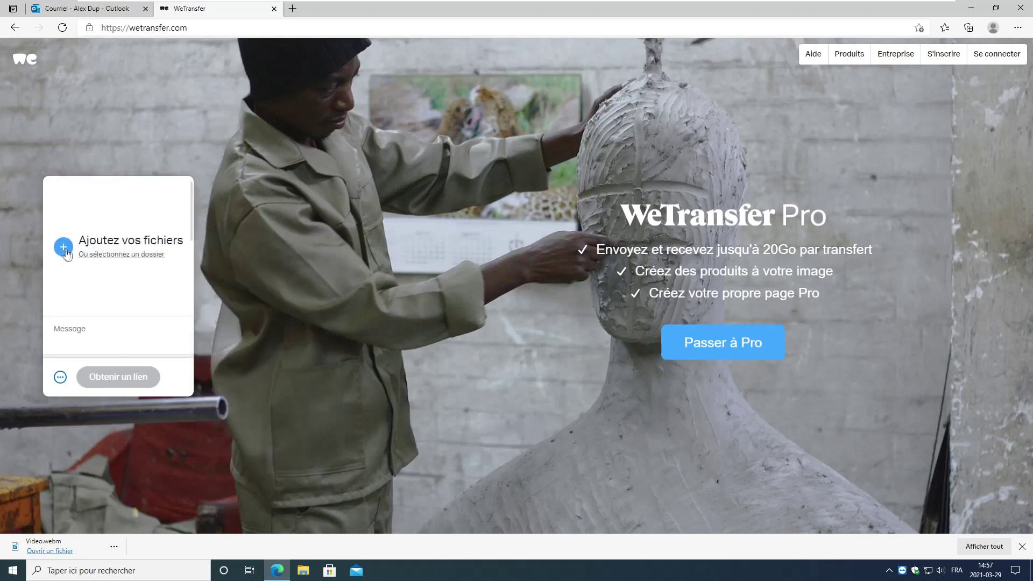
click(63, 248)
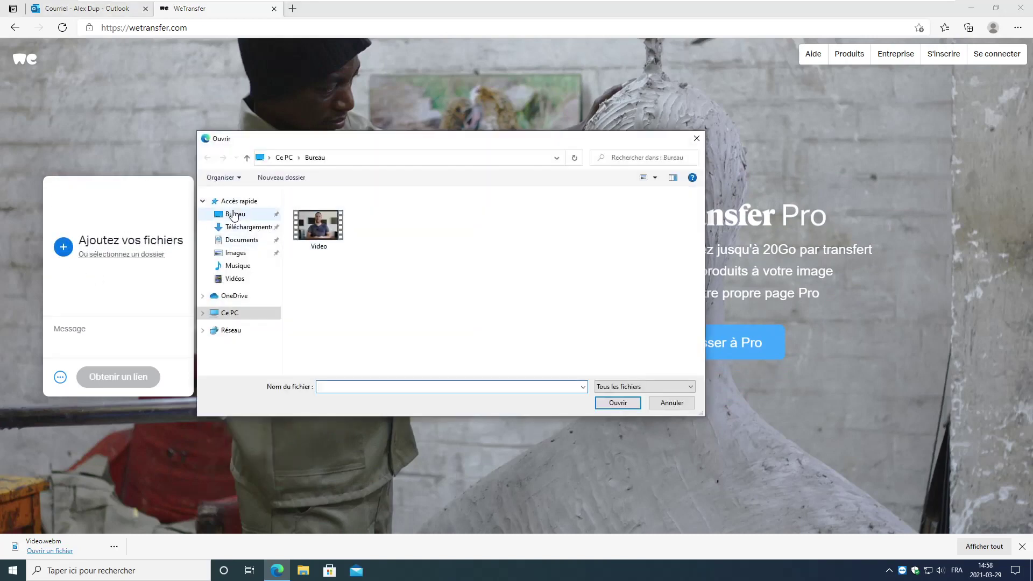
double_click(324, 225)
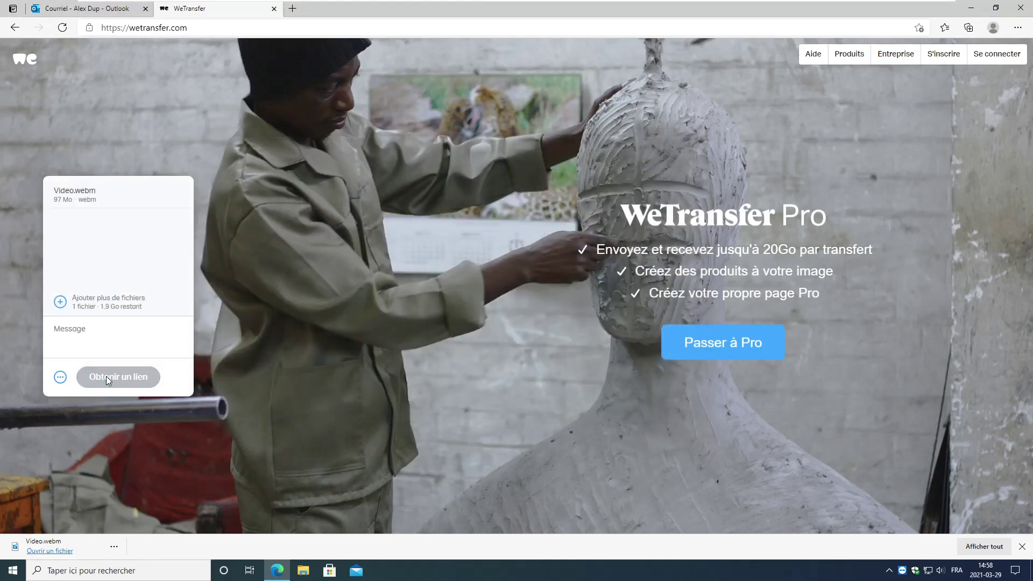
click(106, 377)
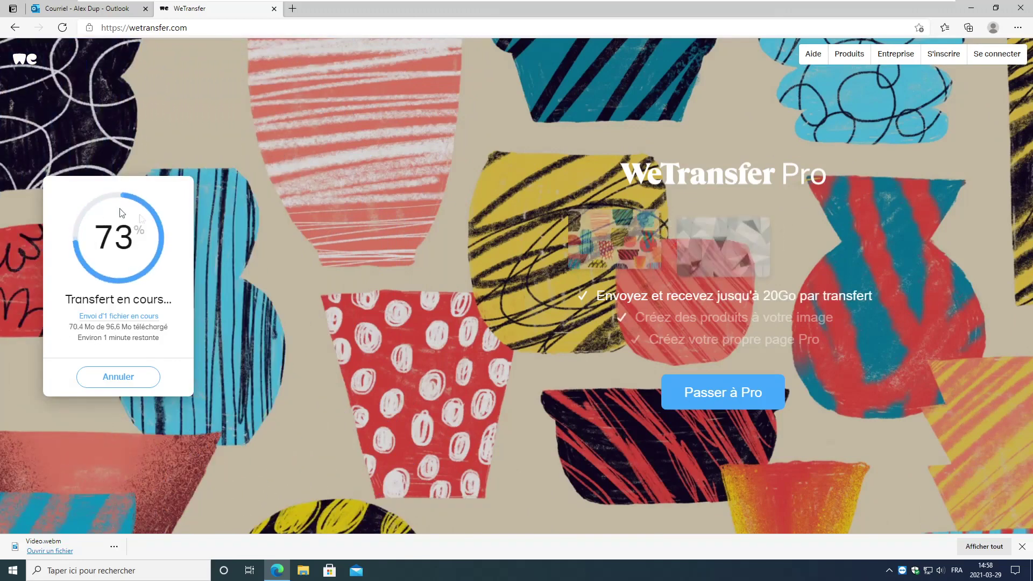
Review the sent-files confirmation e-mail in Outlook, including its recipient, download link, file and message.
click(100, 12)
click(190, 196)
scroll(498, 331, down, 2)
mouse_move(576, 357)
mouse_down()
mouse_move(494, 356)
mouse_move(536, 344)
mouse_move(563, 356)
mouse_up()
scroll(503, 334, up, 2)
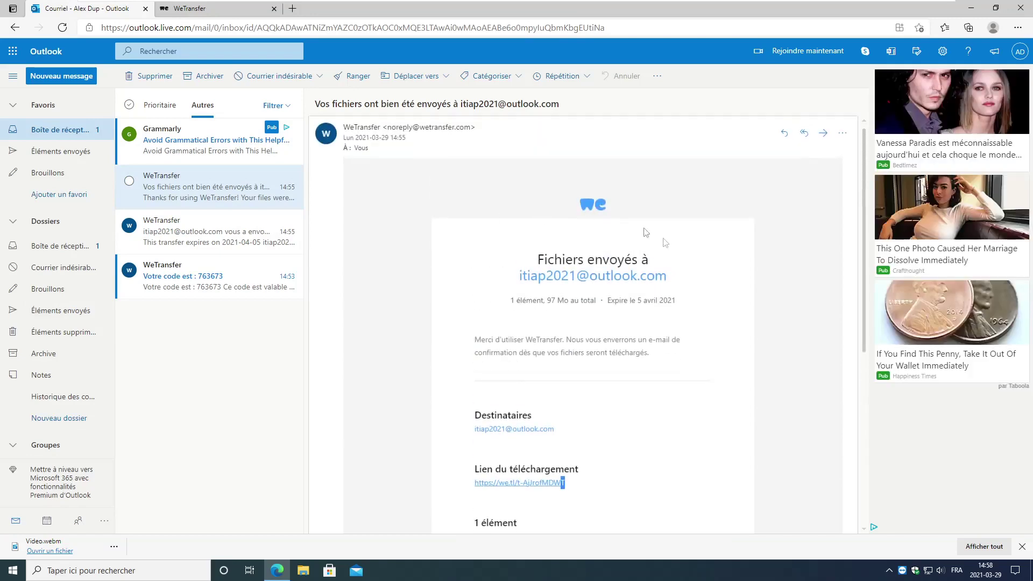
scroll(716, 335, down, 1)
drag(539, 196, 497, 220)
scroll(451, 275, down, 1)
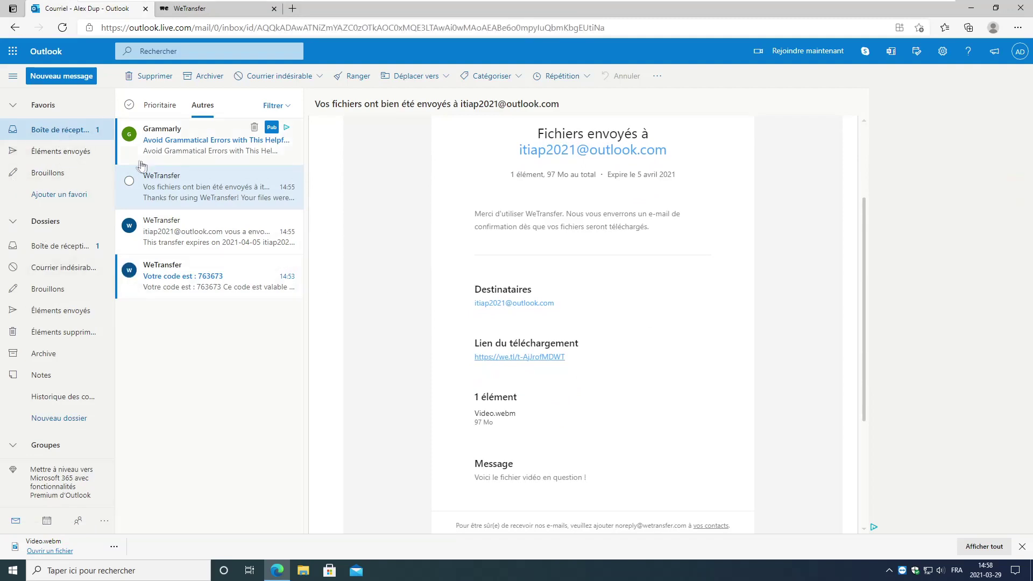
Check the Prioritaire and Autres inboxes for new mail and return to the WeTransfer transfer page.
click(176, 109)
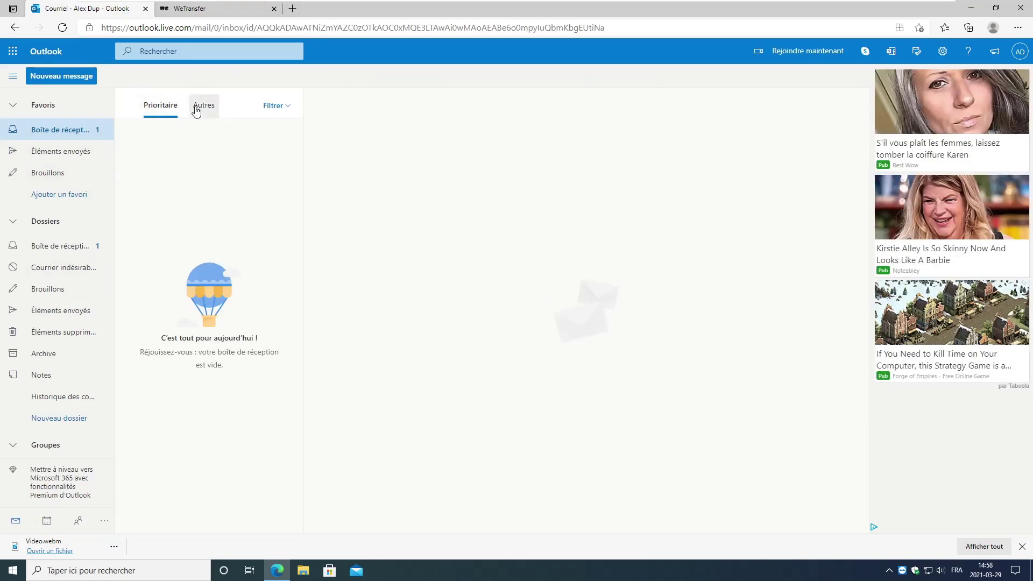
click(200, 106)
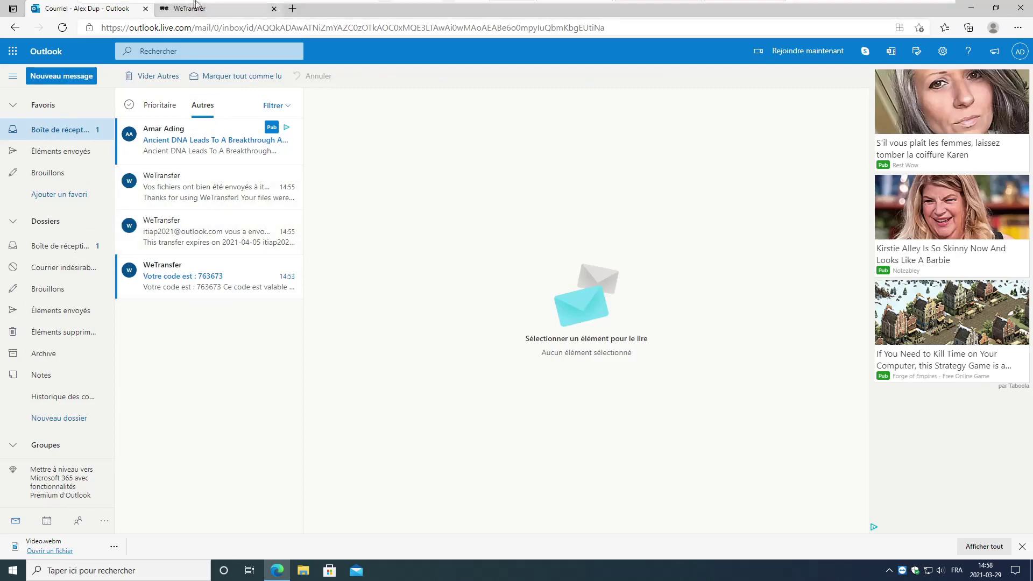
mouse_move(197, 4)
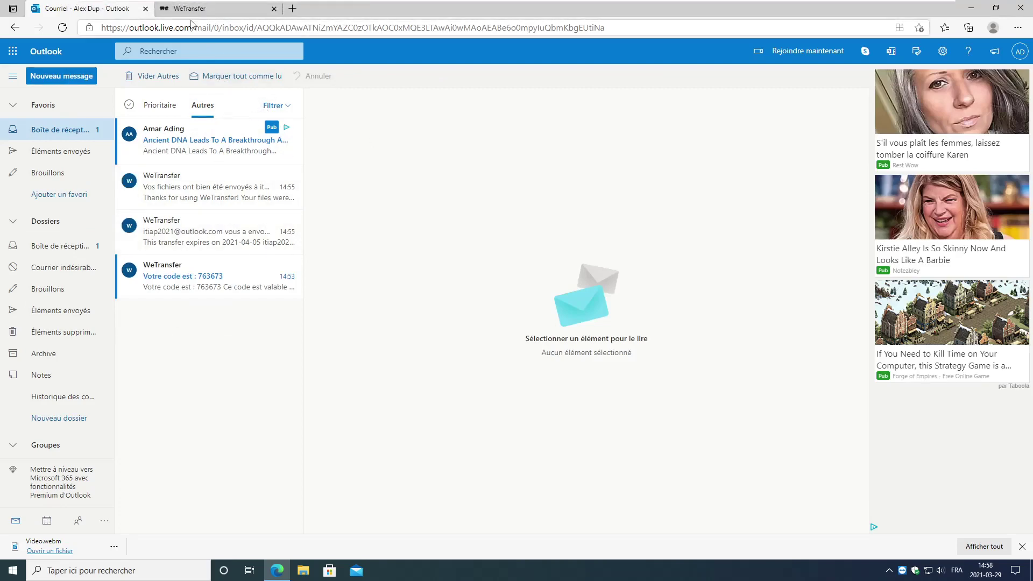
click(215, 9)
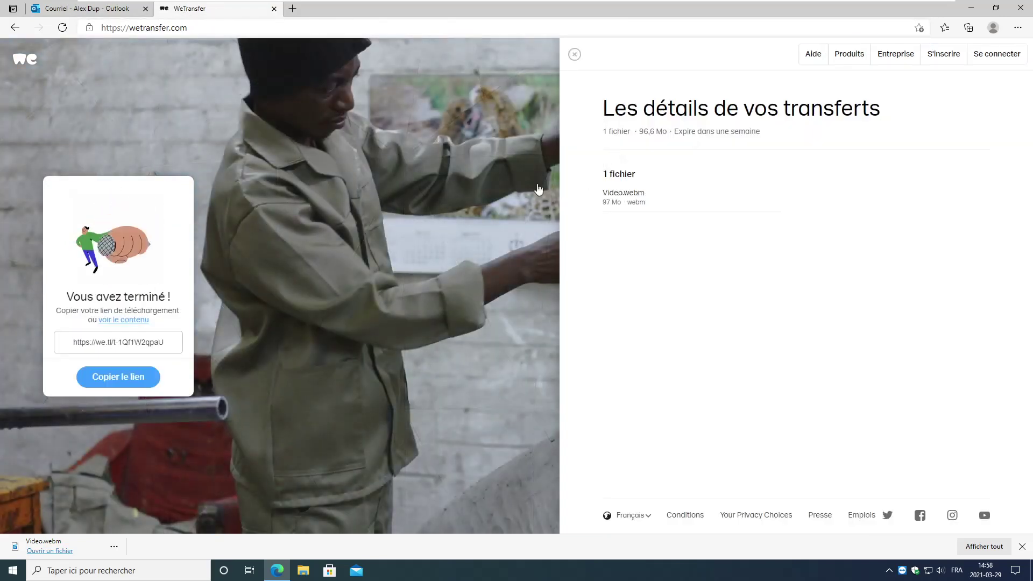
Copy the download link of the completed Video.webm transfer to the clipboard.
click(114, 377)
key(ctrl+c)
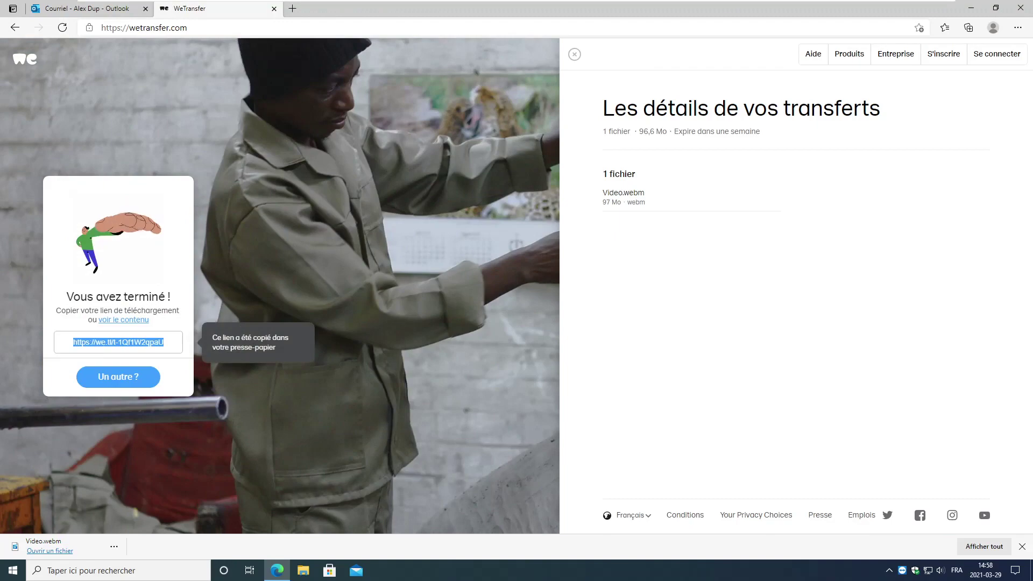
right_click(99, 343)
click(146, 356)
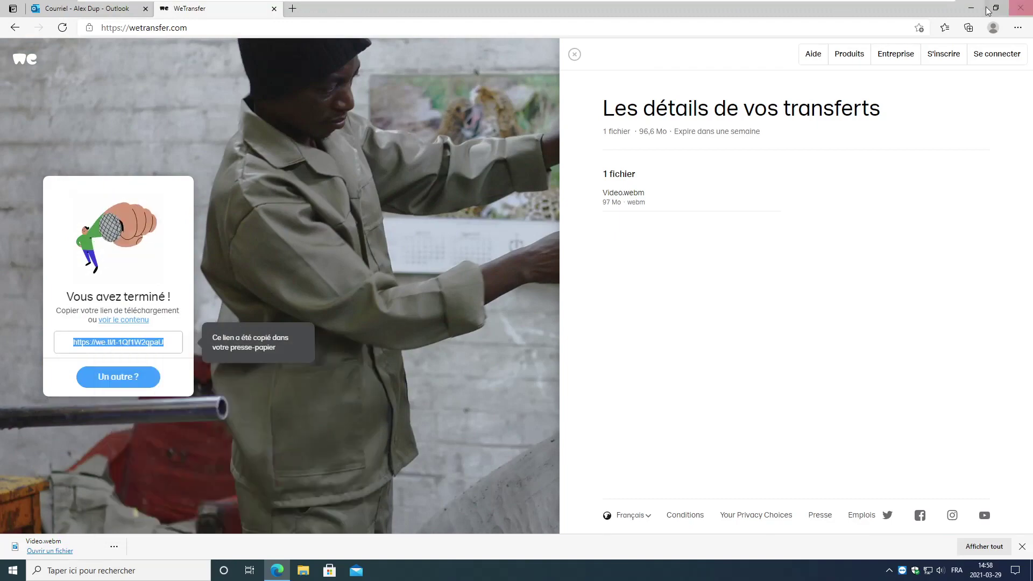
Minimize the browser, switch to Bloc-notes and paste the transfer link into a blank note.
click(972, 8)
key(super)
text(note)
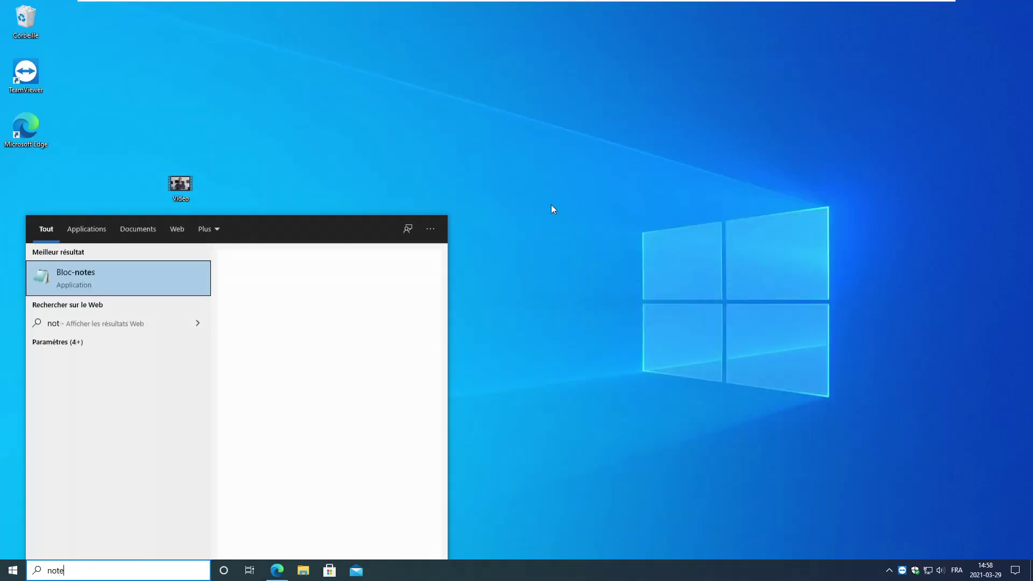
key(Return)
key(ctrl+v)
drag(221, 52, 473, 152)
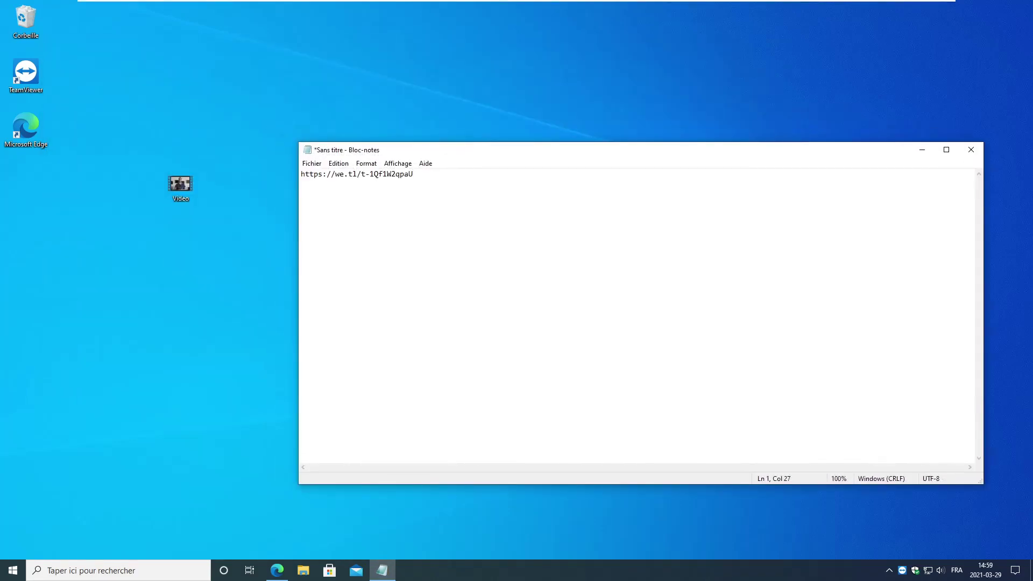
Copy the transfer link from the note and open it in a new Microsoft Edge tab.
key(shift+Home)
right_click(319, 177)
click(348, 209)
click(277, 571)
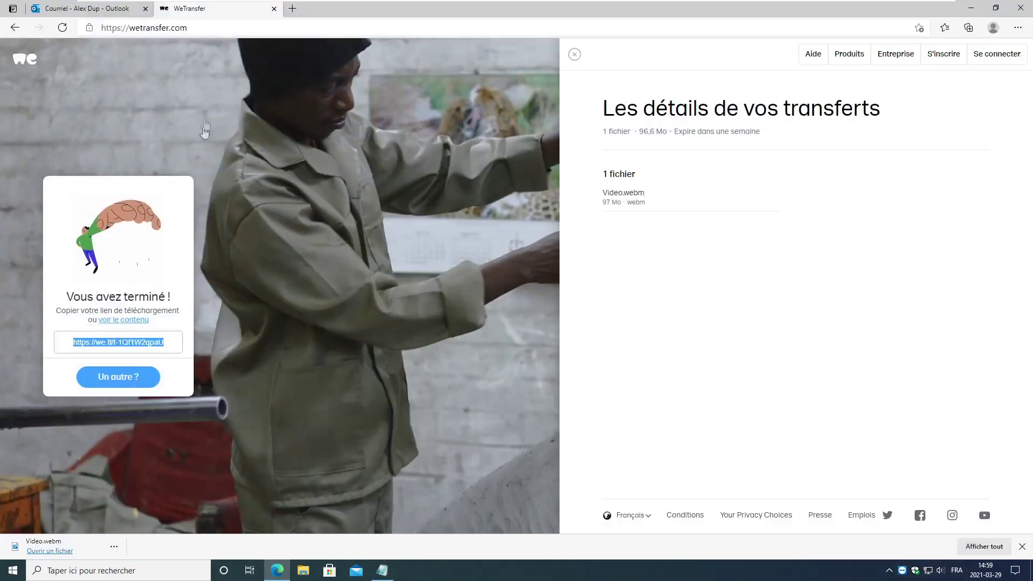
click(293, 8)
right_click(284, 28)
click(314, 136)
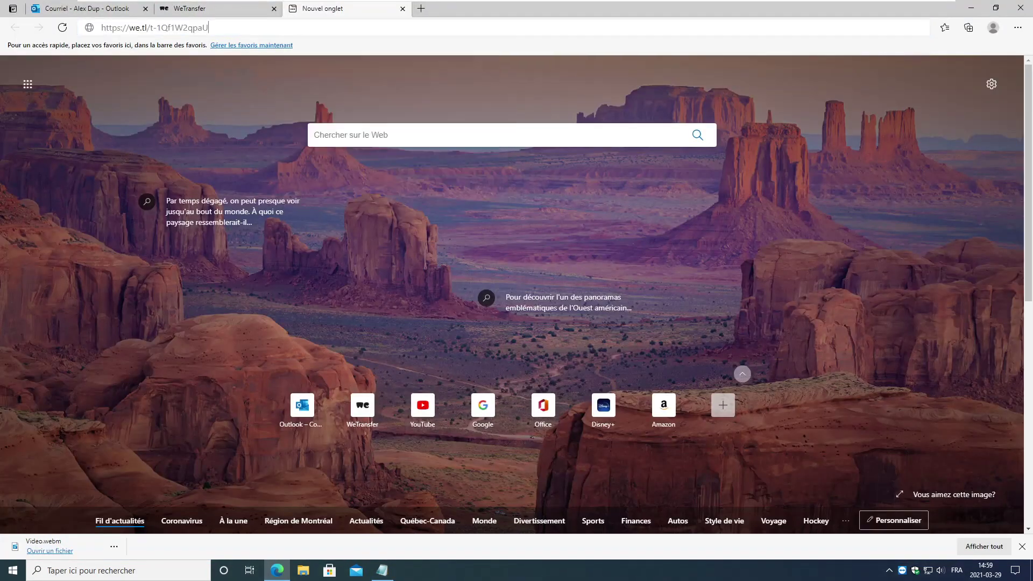
key(Return)
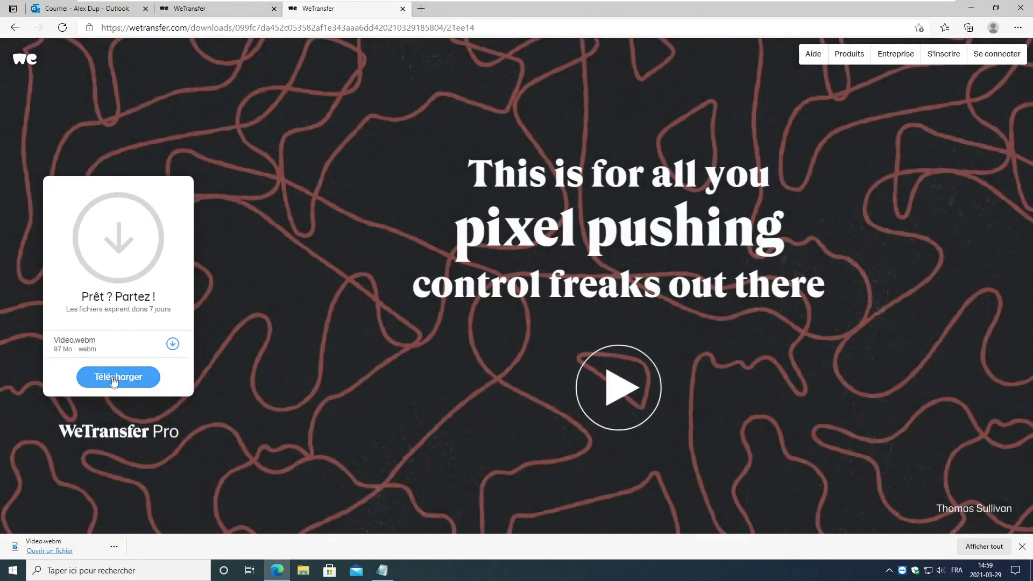
Highlight the file expiry notice on the transfer page and download Video.webm.
drag(74, 309, 167, 308)
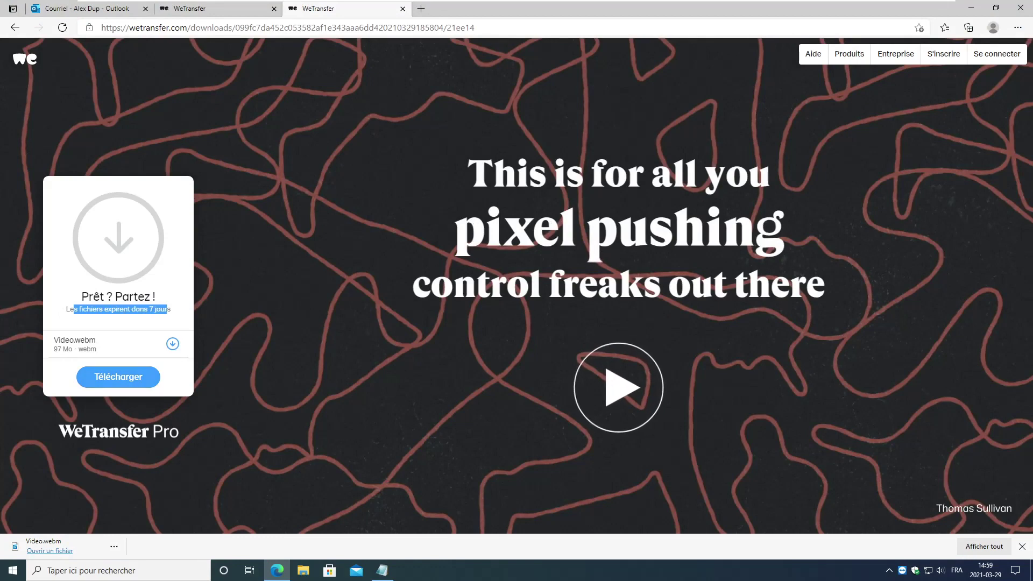
click(118, 379)
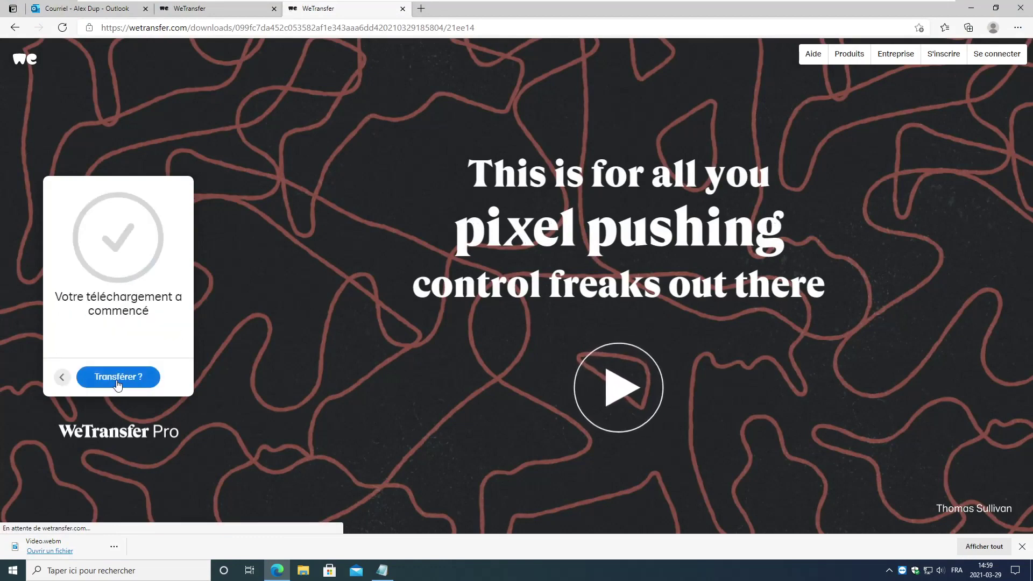